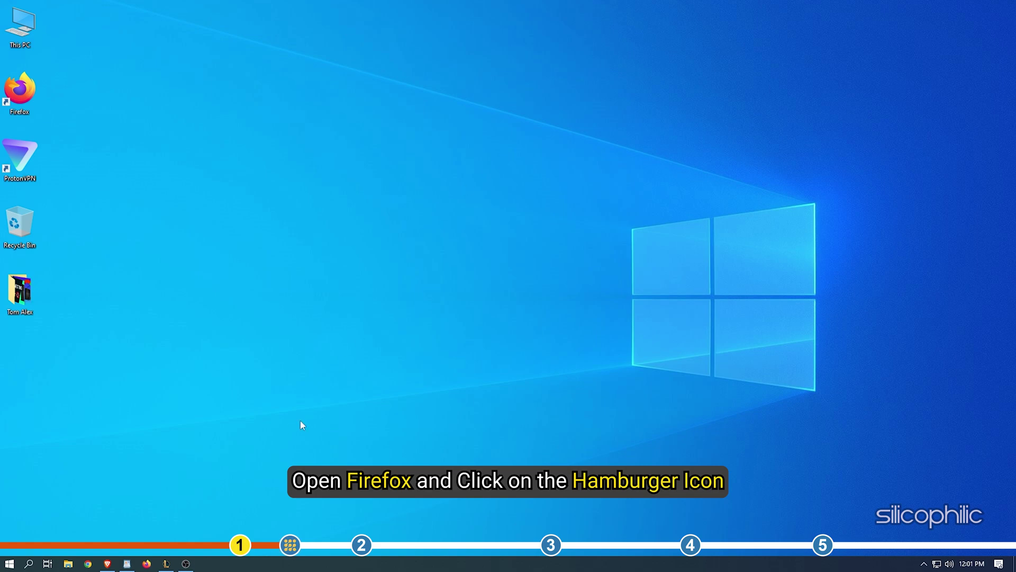
Launch Firefox and clear all cookies, site data and cached content from Privacy & Security.
left_click(146, 563)
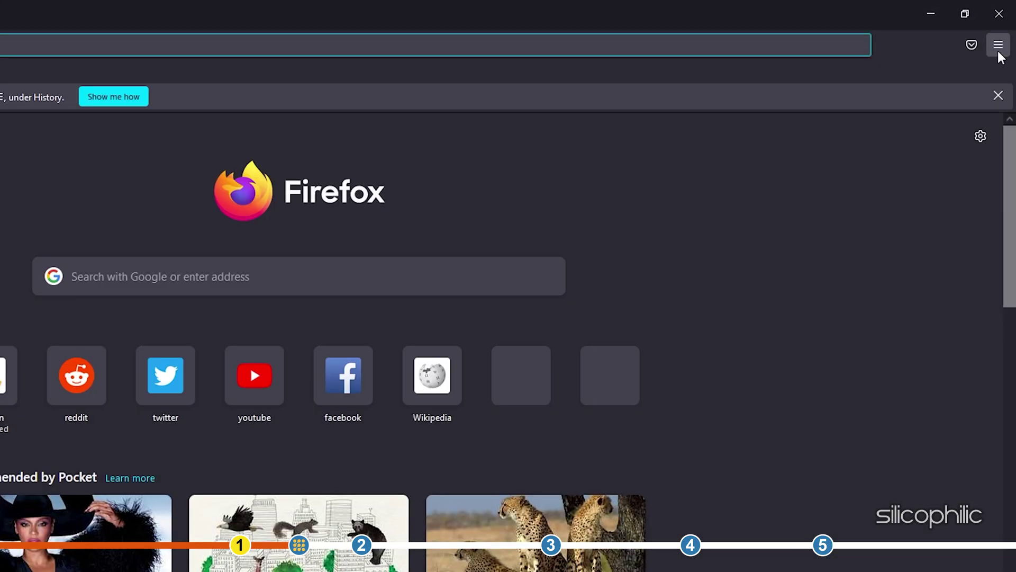
left_click(1003, 34)
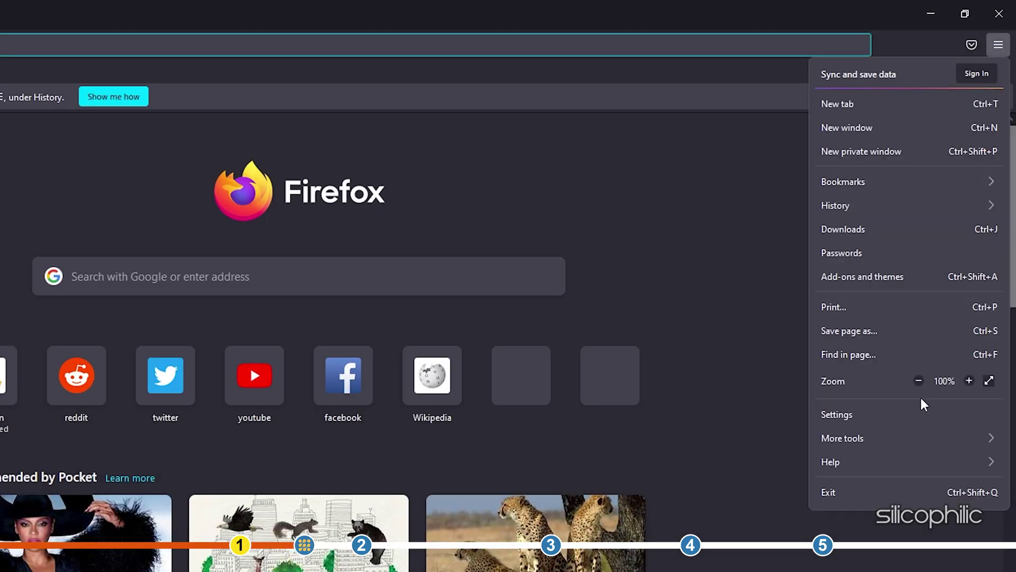
left_click(916, 412)
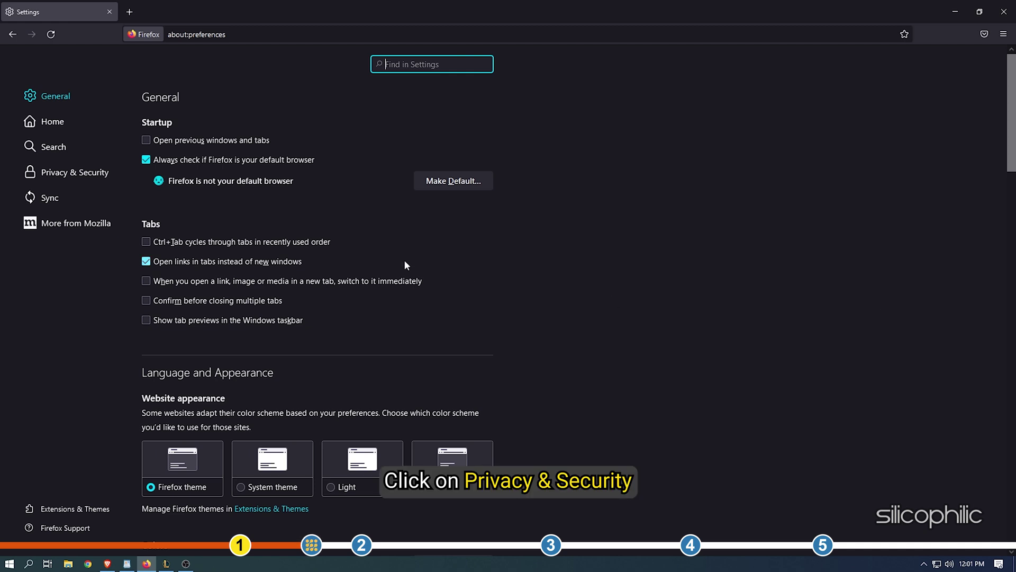
left_click(87, 182)
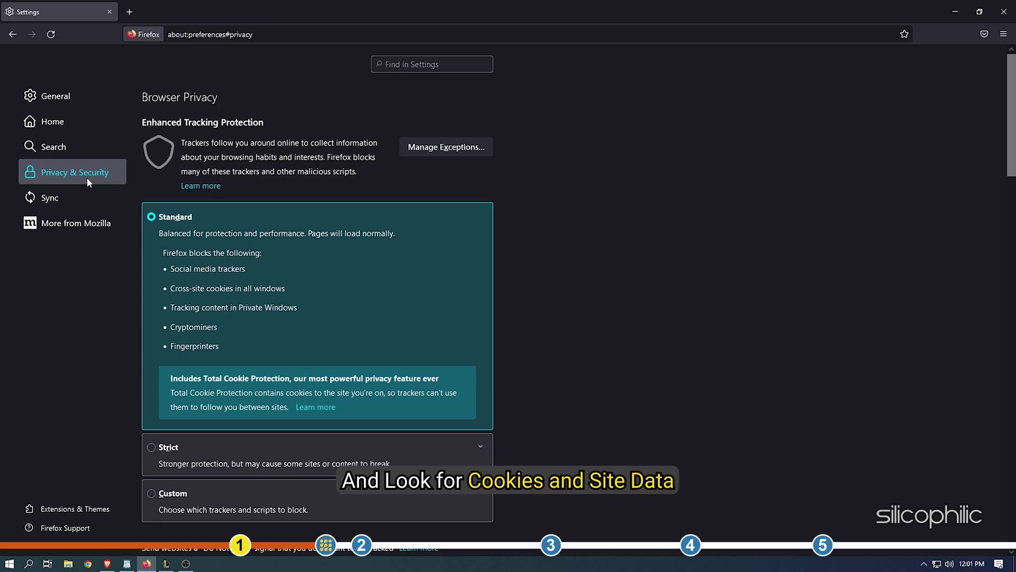
scroll(229, 213, "down", 4)
scroll(210, 162, "down", 3)
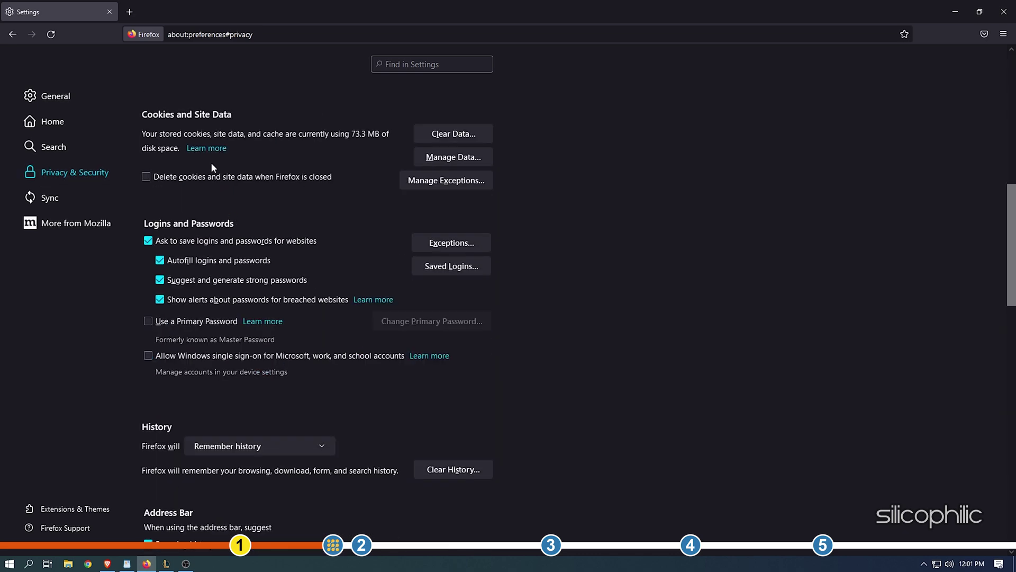
left_click(477, 133)
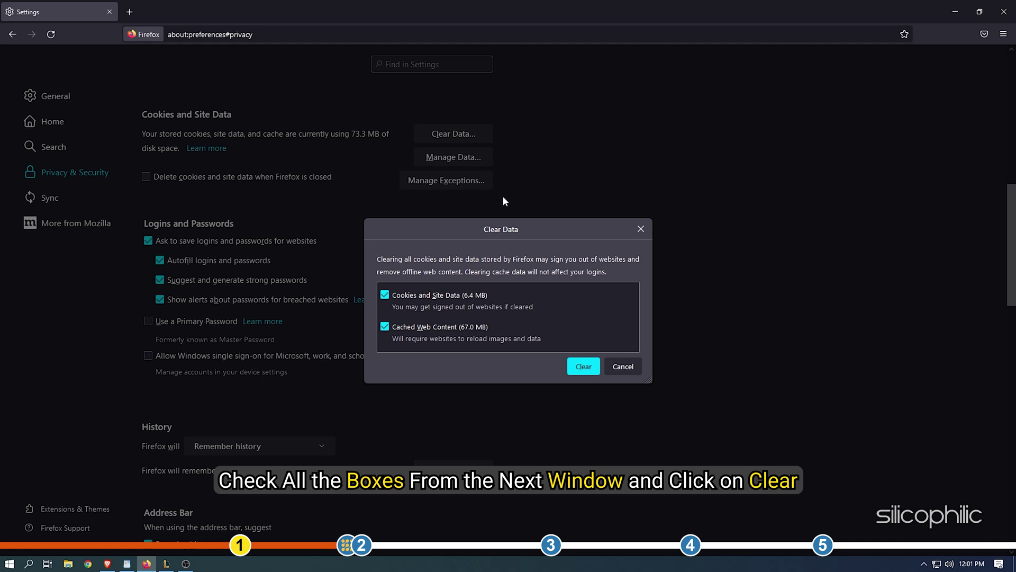
left_click(584, 367)
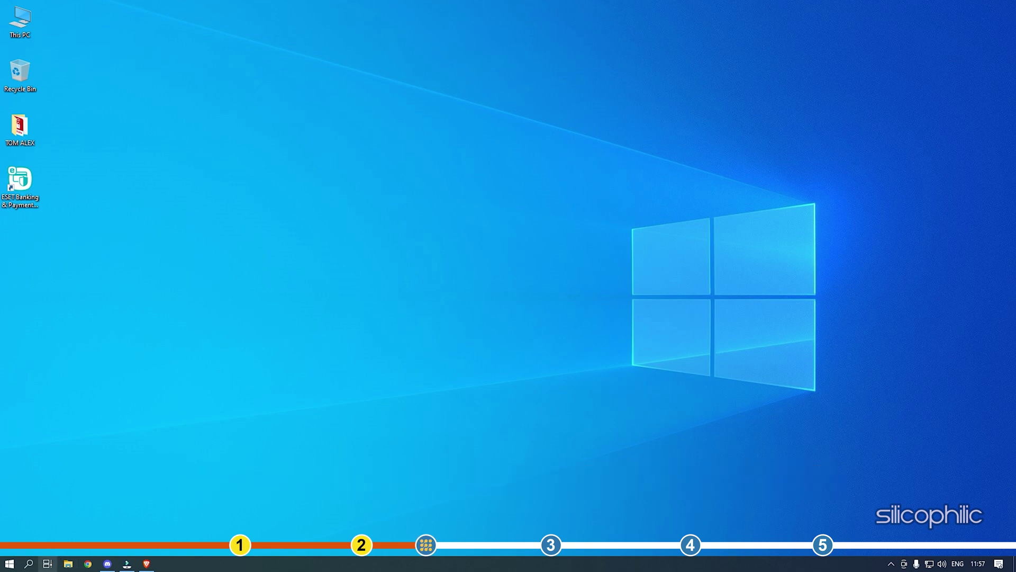
Open Control Panel's installed-programs list and bring up the ESET Security context menu.
left_click(29, 563)
type("c")
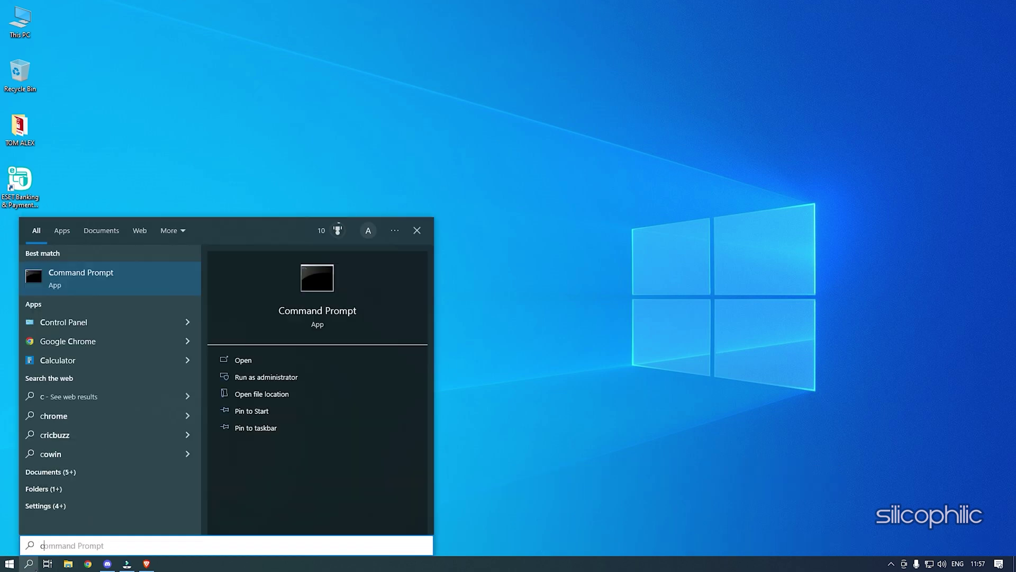
type("ontrol Panel")
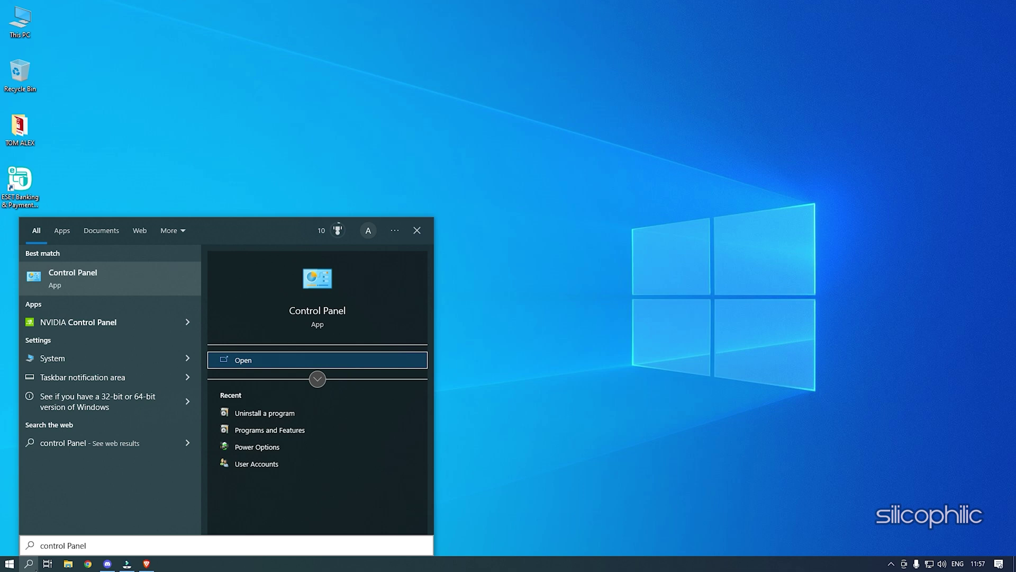
left_click(72, 279)
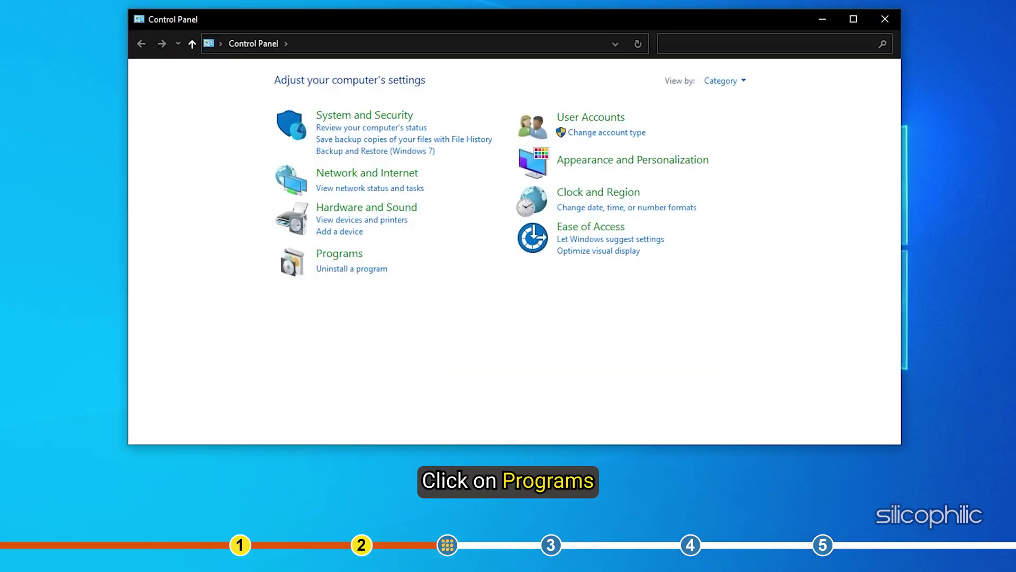
left_click(388, 270)
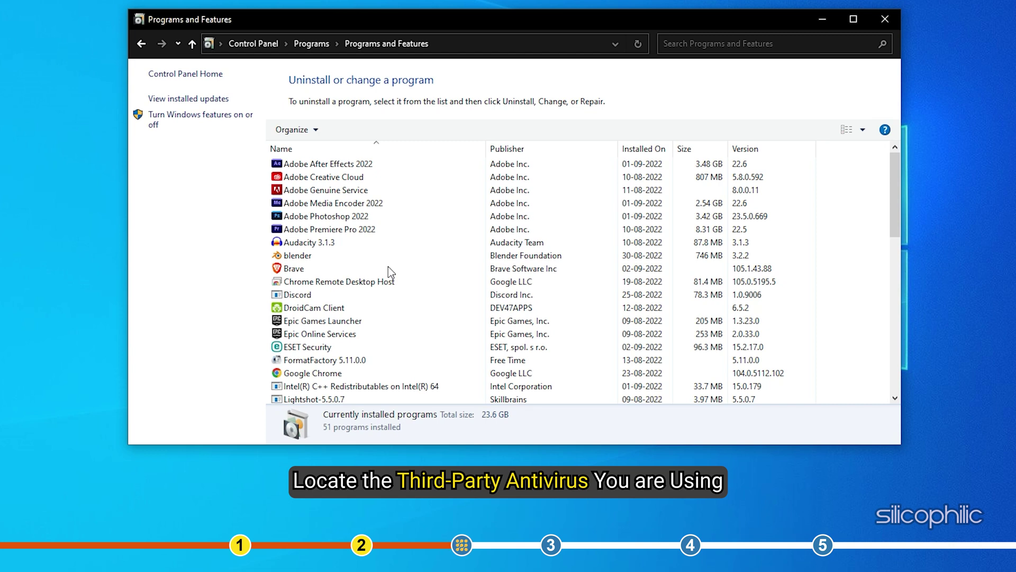
scroll(388, 269, "down", 1)
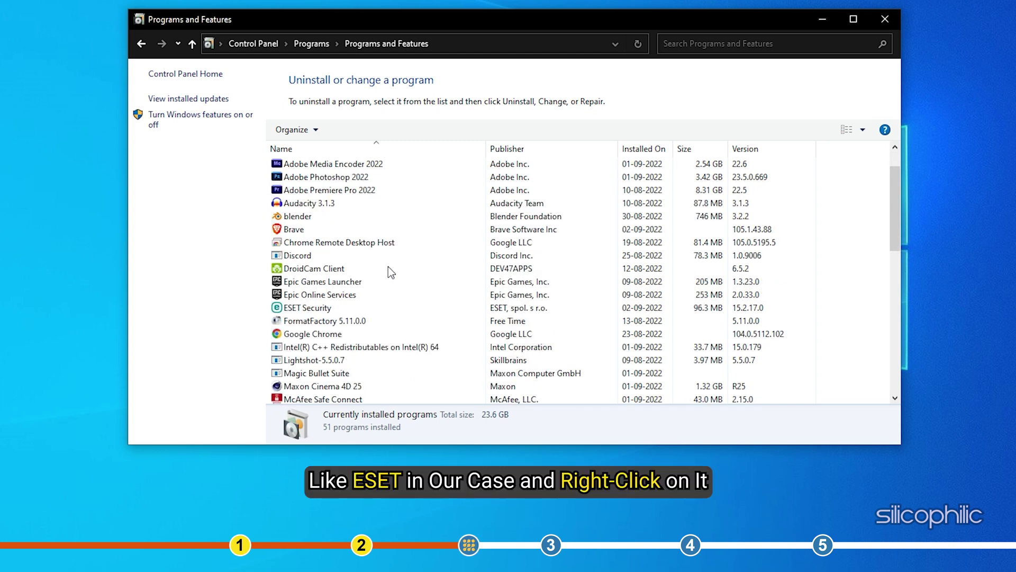
left_click(333, 308)
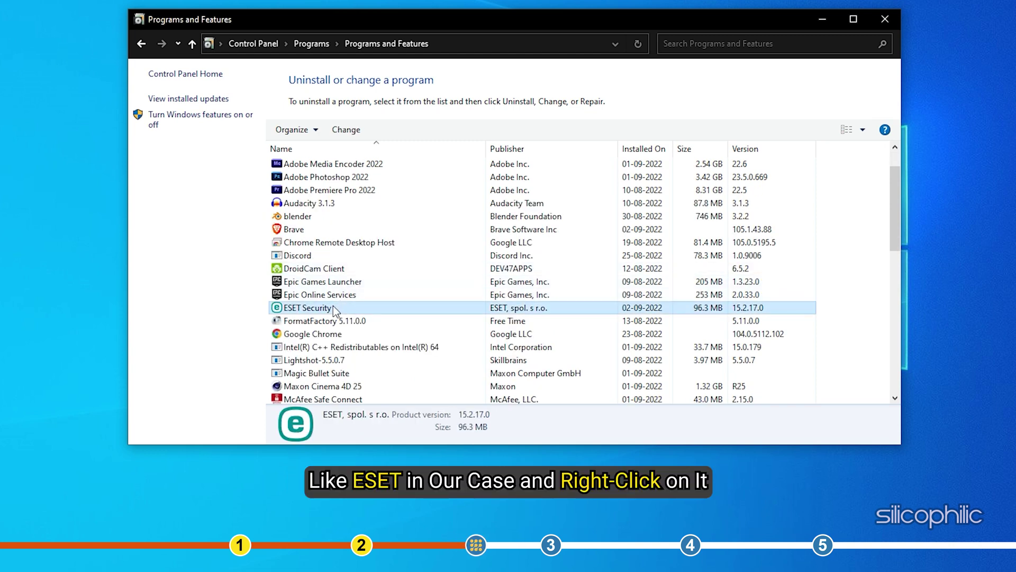
right_click(333, 307)
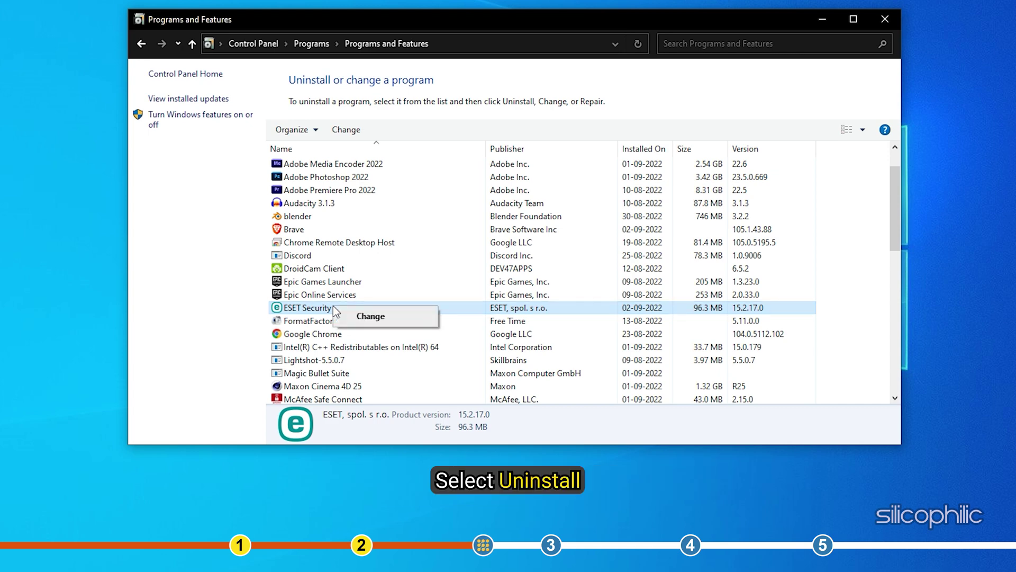
Remove ESET Security through its setup wizard, finish, and accept the restart prompt.
left_click(388, 313)
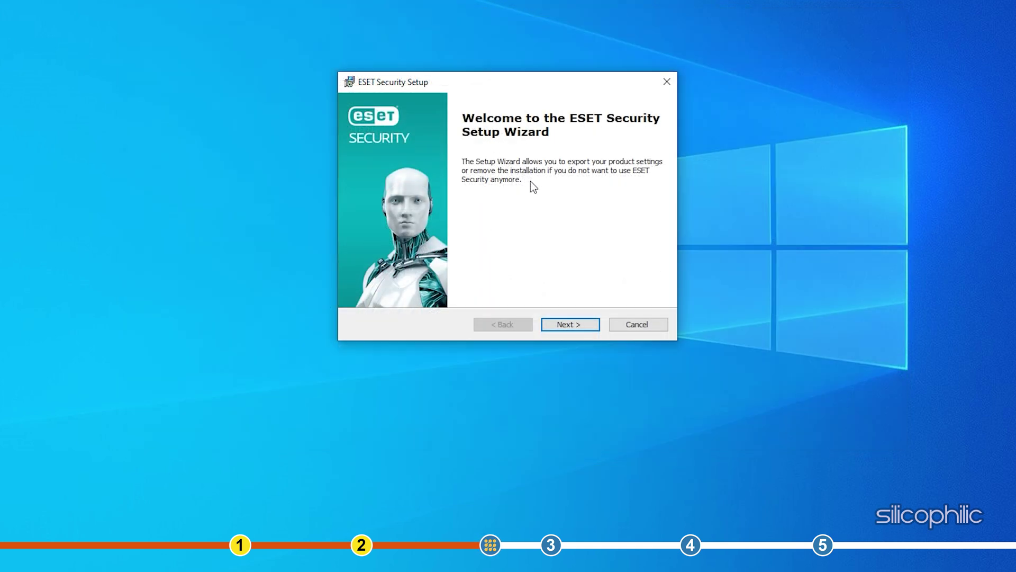
left_click(588, 322)
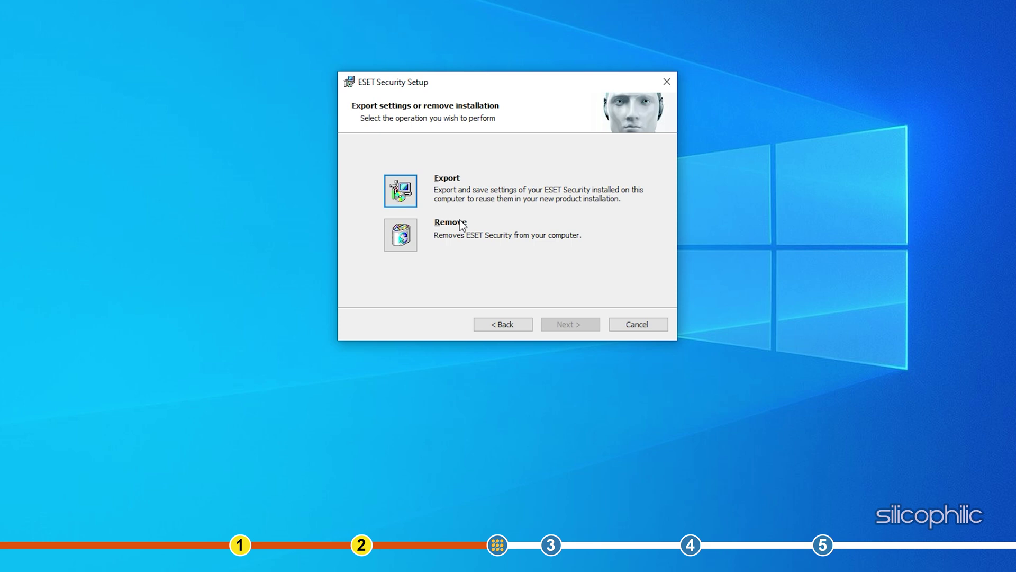
left_click(402, 232)
left_click(590, 325)
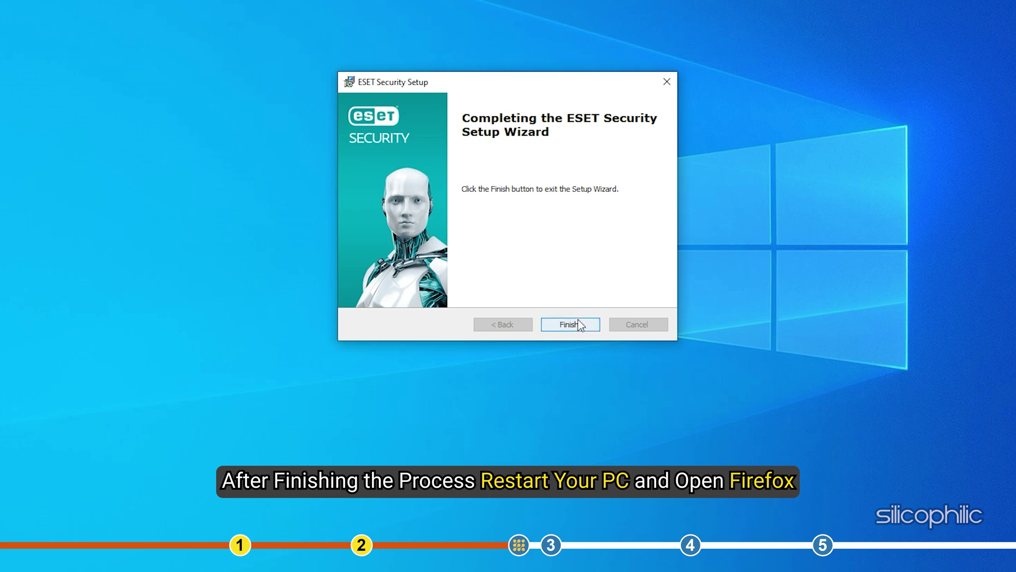
left_click(580, 325)
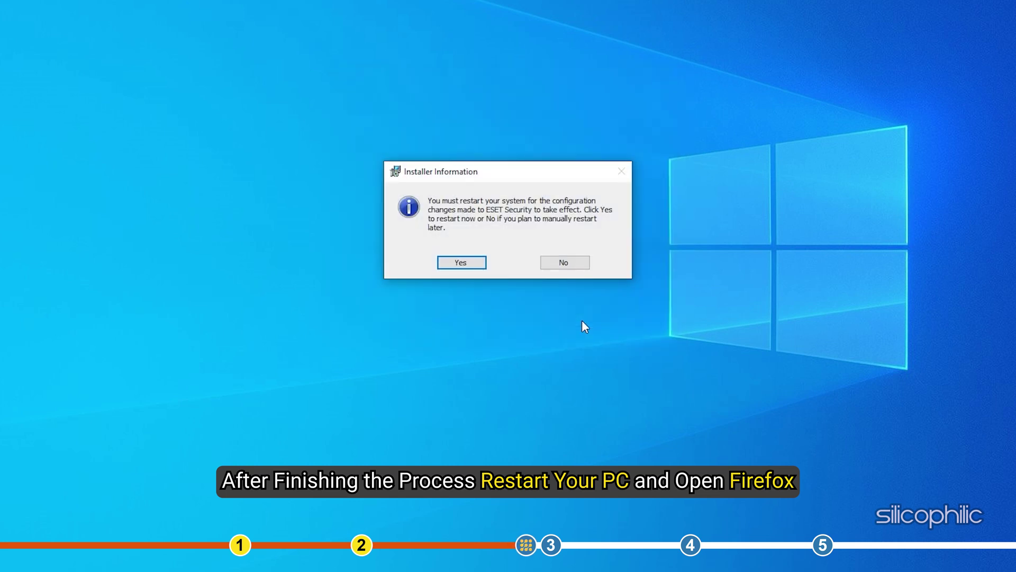
left_click(470, 263)
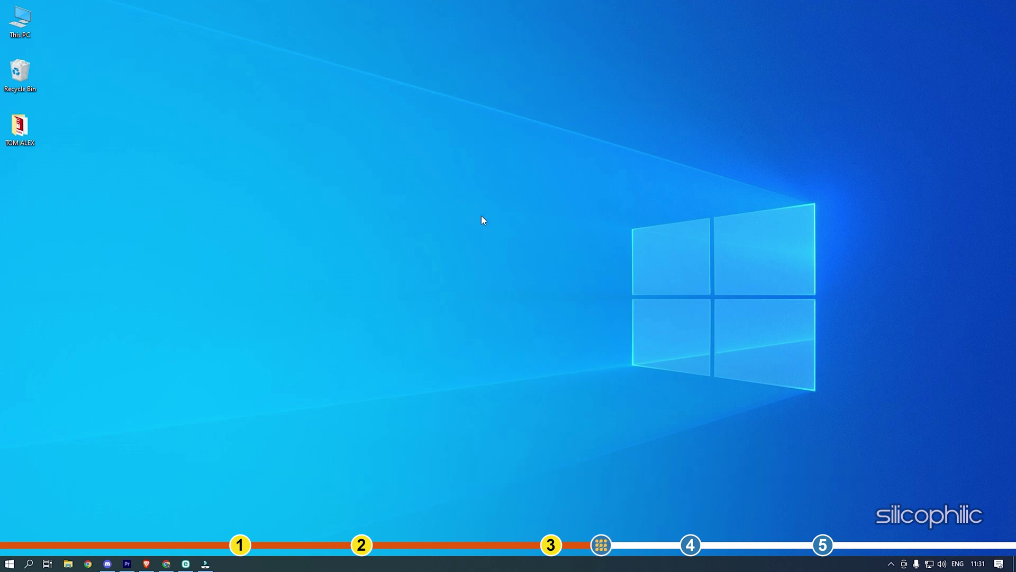
Switch off 'Enable application protocol content filtering' under ESET Advanced setup > Web and Email, then confirm with OK.
left_click(206, 562)
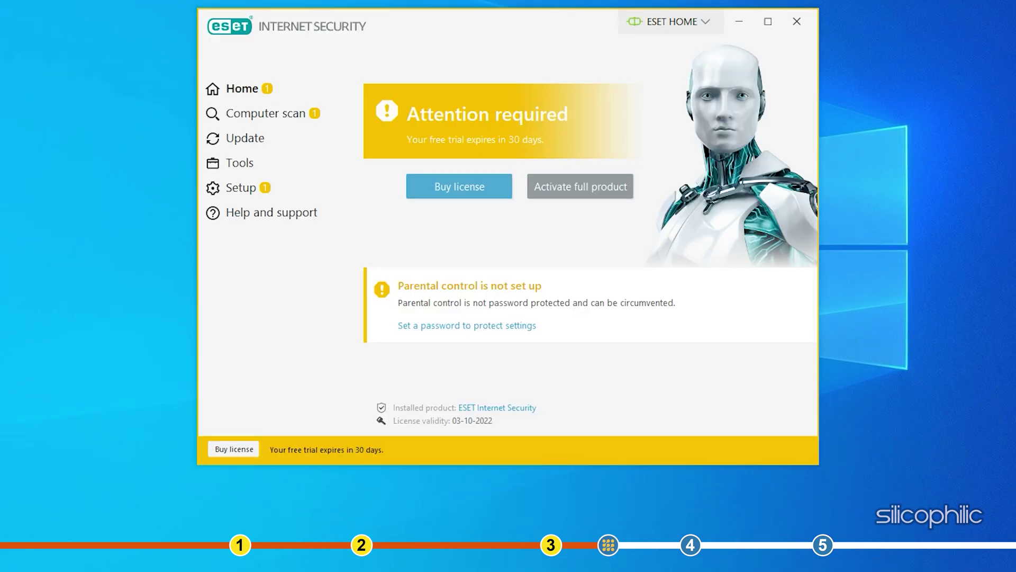
left_click(263, 194)
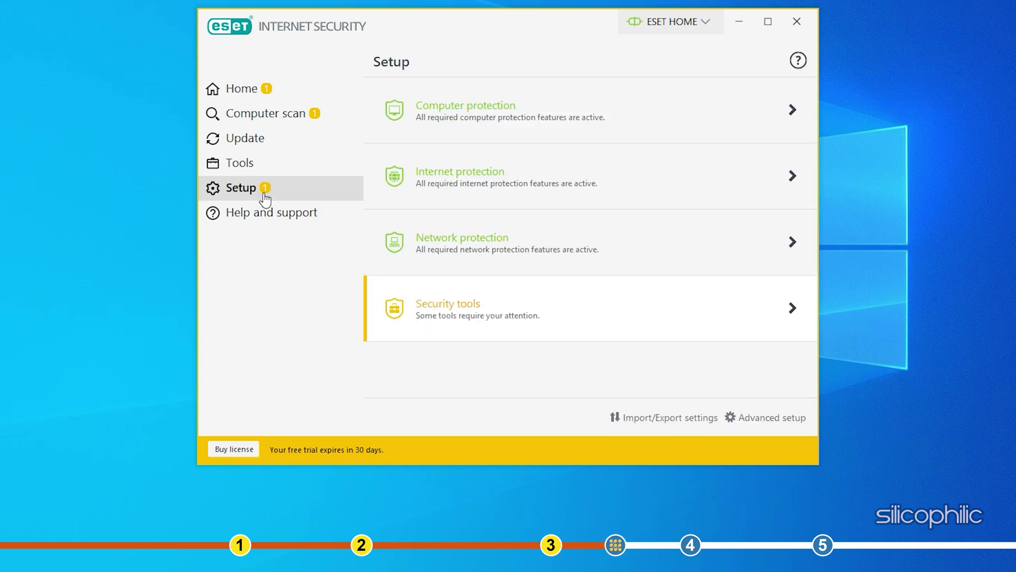
left_click(806, 430)
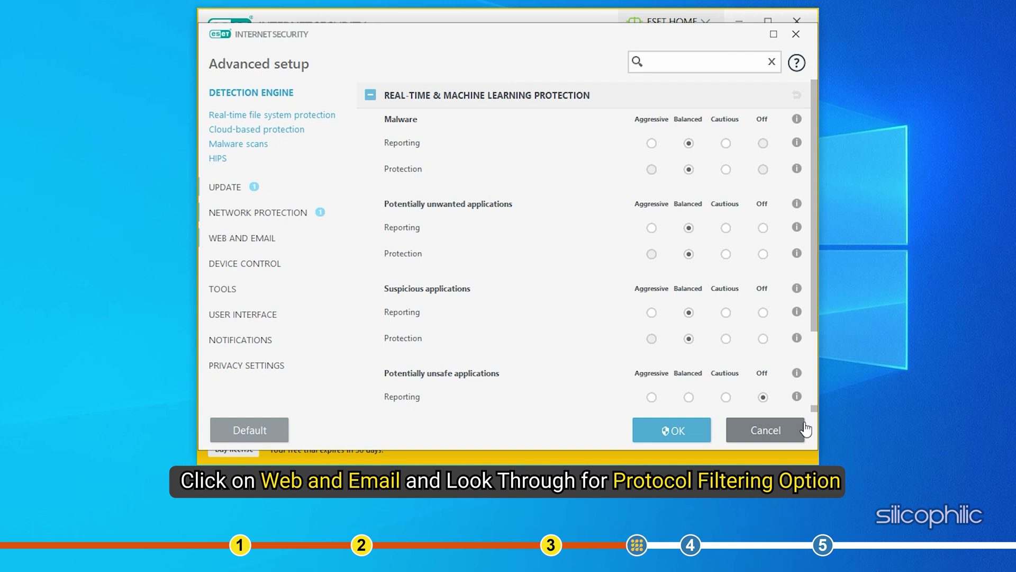
left_click(273, 239)
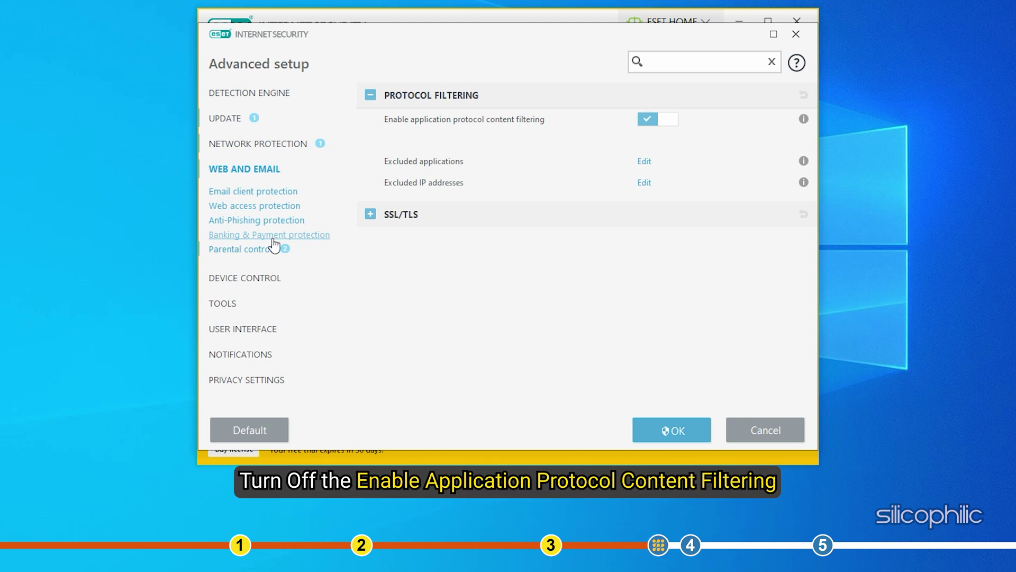
left_click(651, 121)
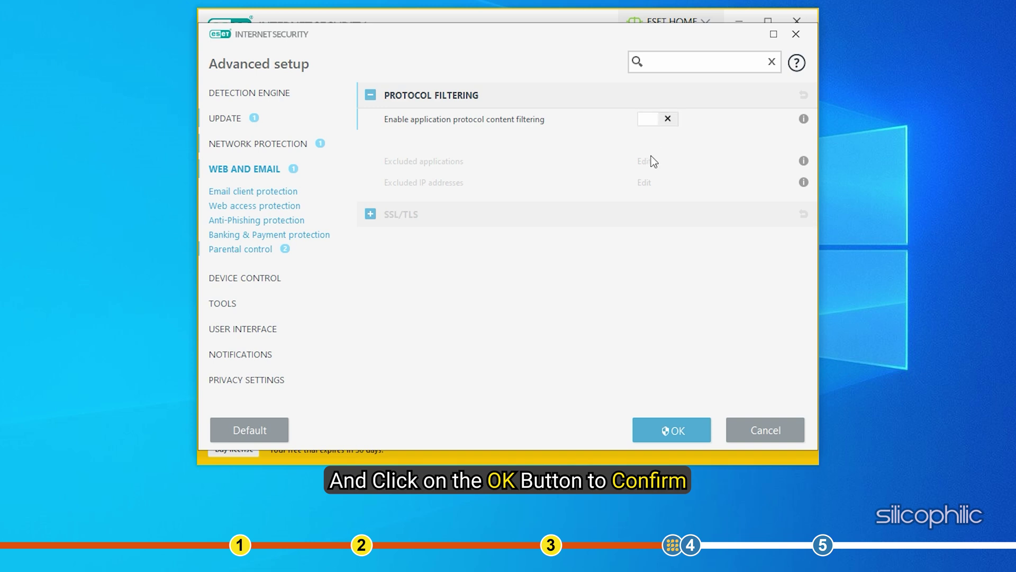
left_click(688, 434)
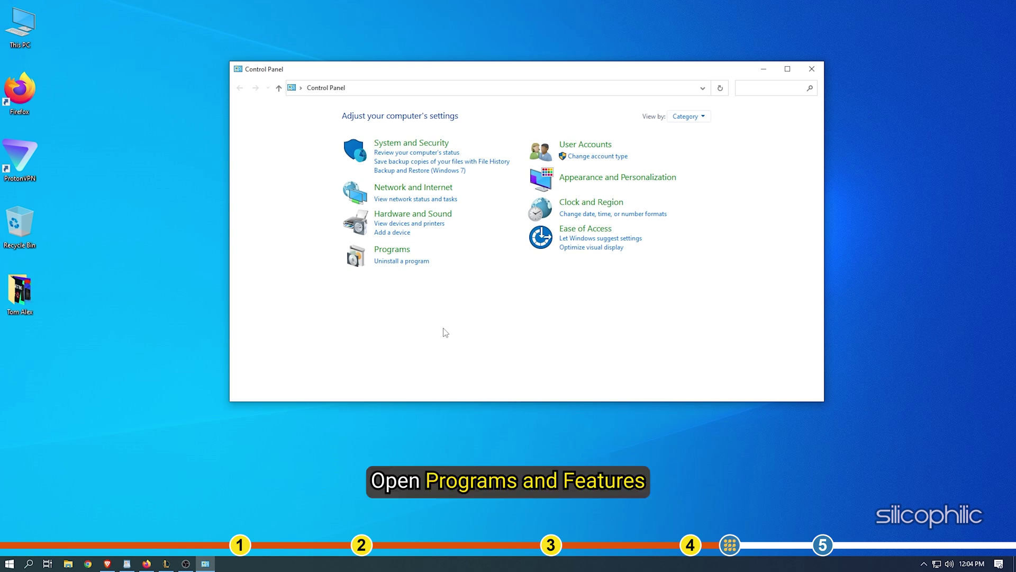
Select ProtonVPN in Programs and Features and launch its Uninstall/Change wizard.
left_click(393, 250)
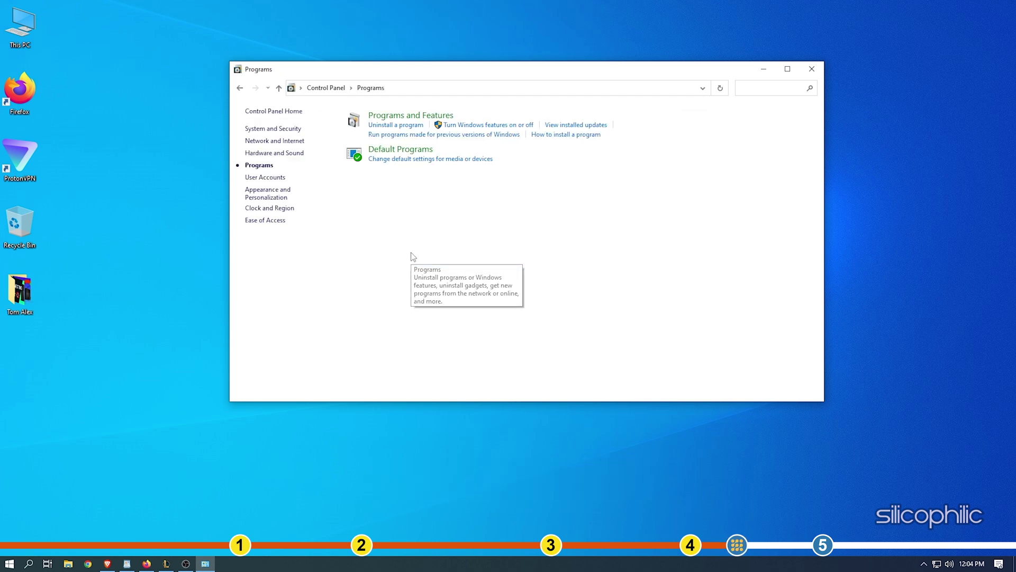
left_click(455, 118)
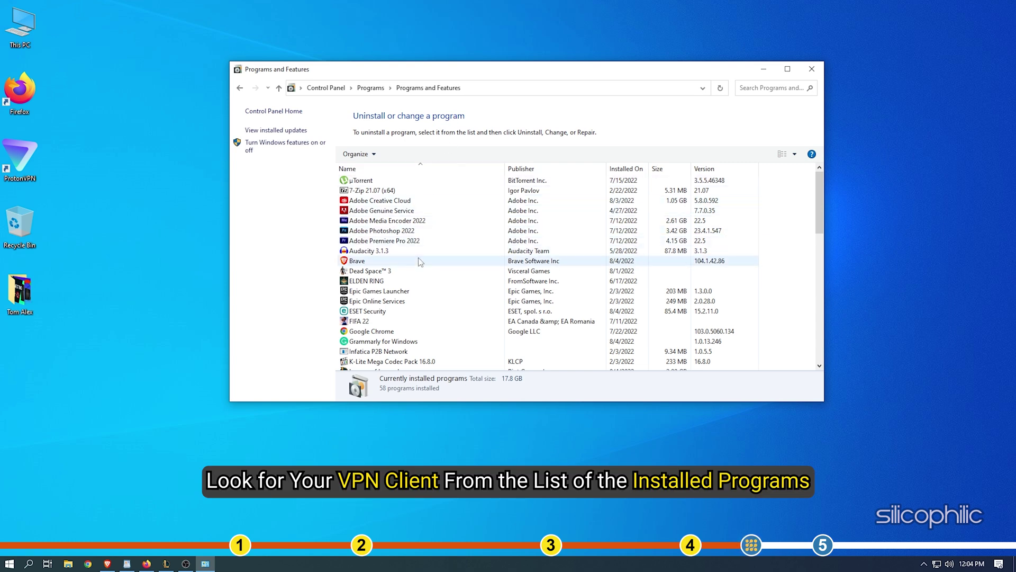
scroll(419, 262, "down", 2)
scroll(420, 262, "down", 2)
scroll(419, 262, "down", 2)
scroll(419, 262, "down", 5)
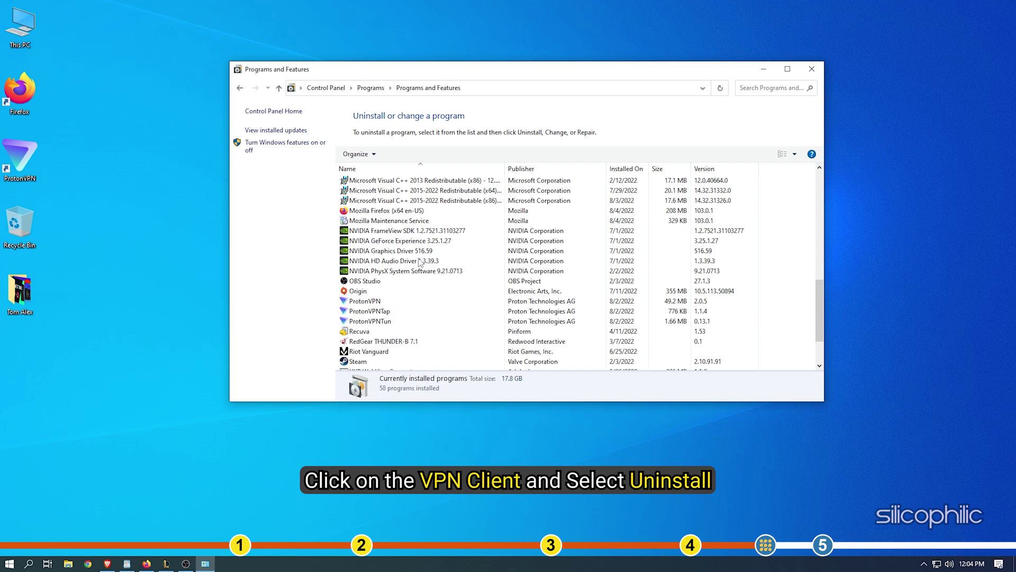
scroll(420, 262, "down", 2)
left_click(399, 241)
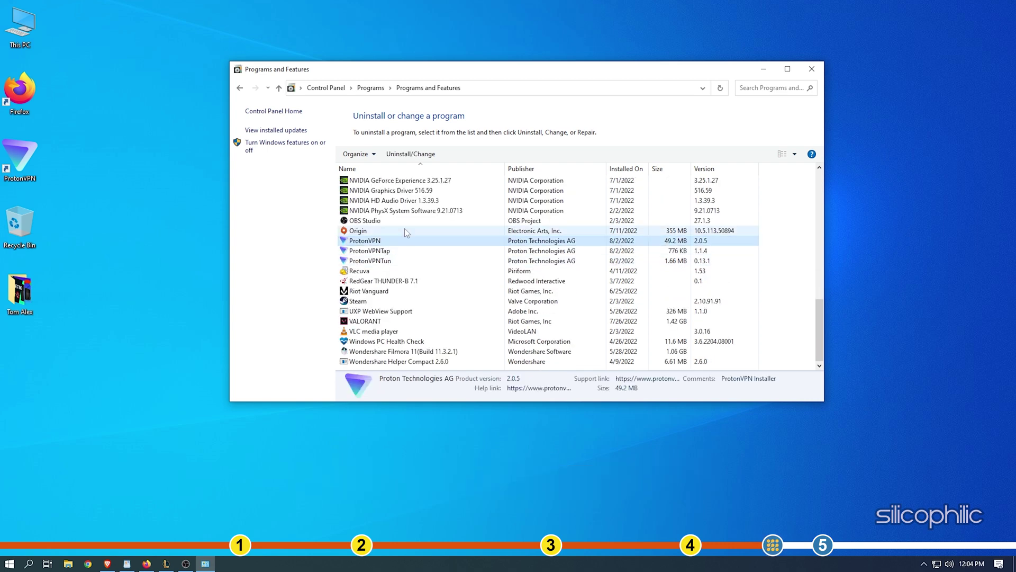
left_click(428, 156)
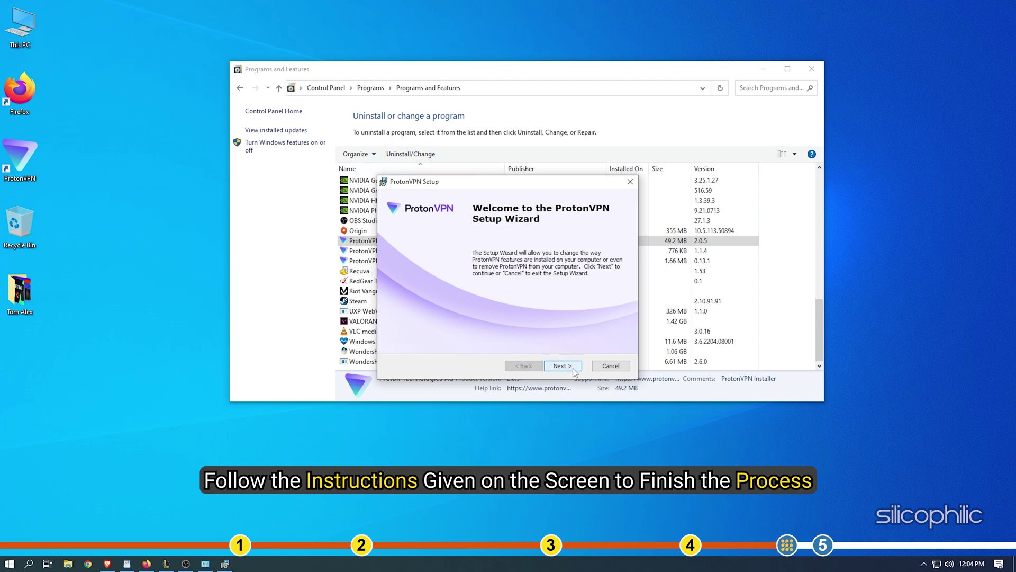
Choose Remove in the ProtonVPN Setup wizard, confirm it, and finish the uninstall.
left_click(569, 367)
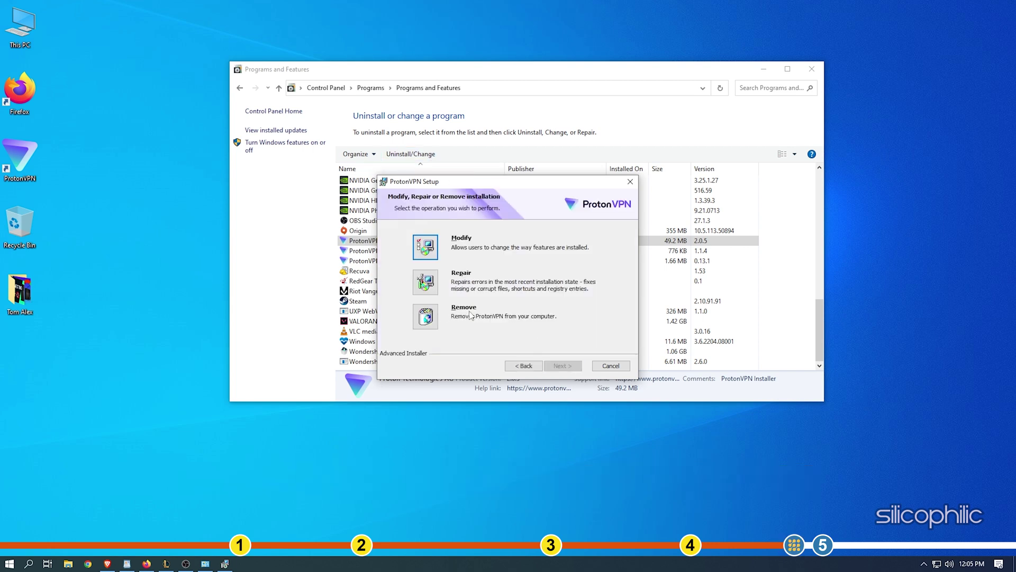
left_click(426, 316)
left_click(577, 370)
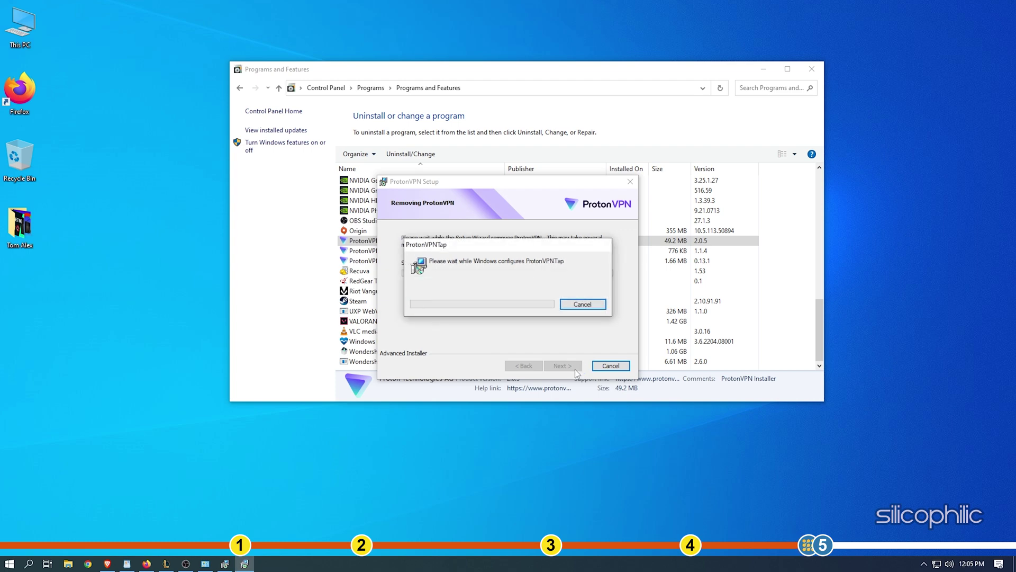
left_click(577, 367)
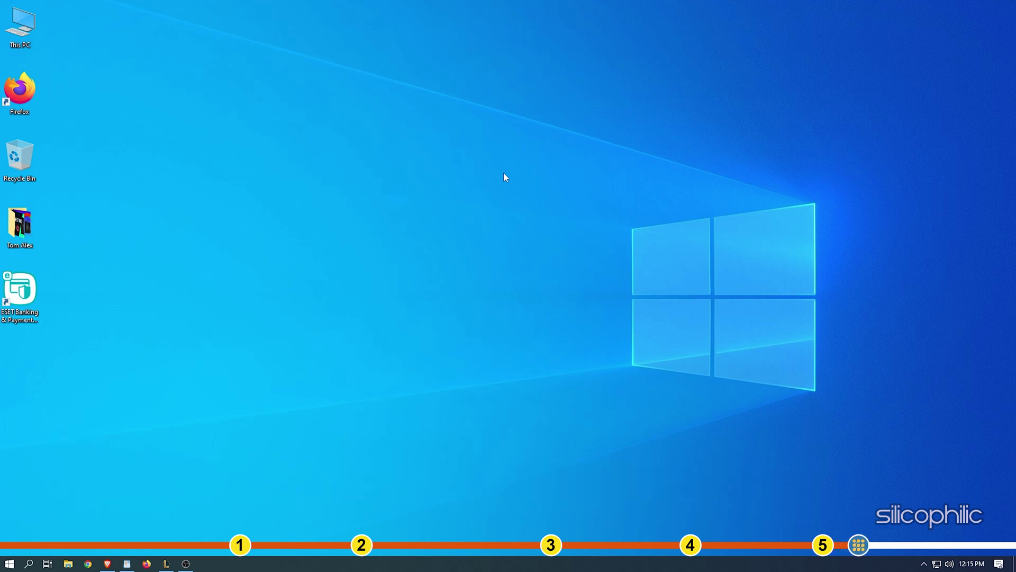
Set 'Use a proxy server' to Off under Windows Settings > Network & Internet > Proxy.
key("super+i")
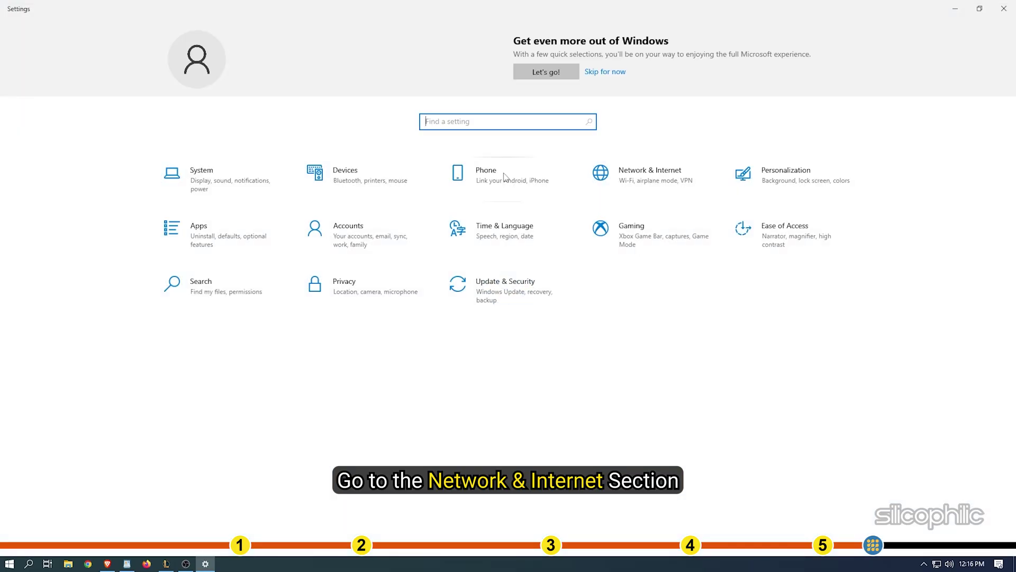
left_click(686, 173)
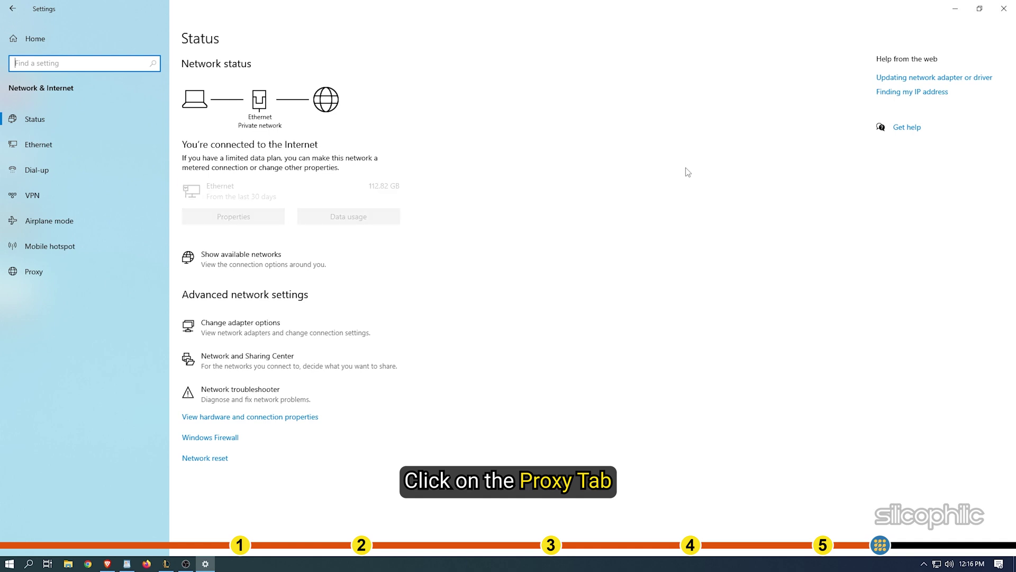
left_click(33, 271)
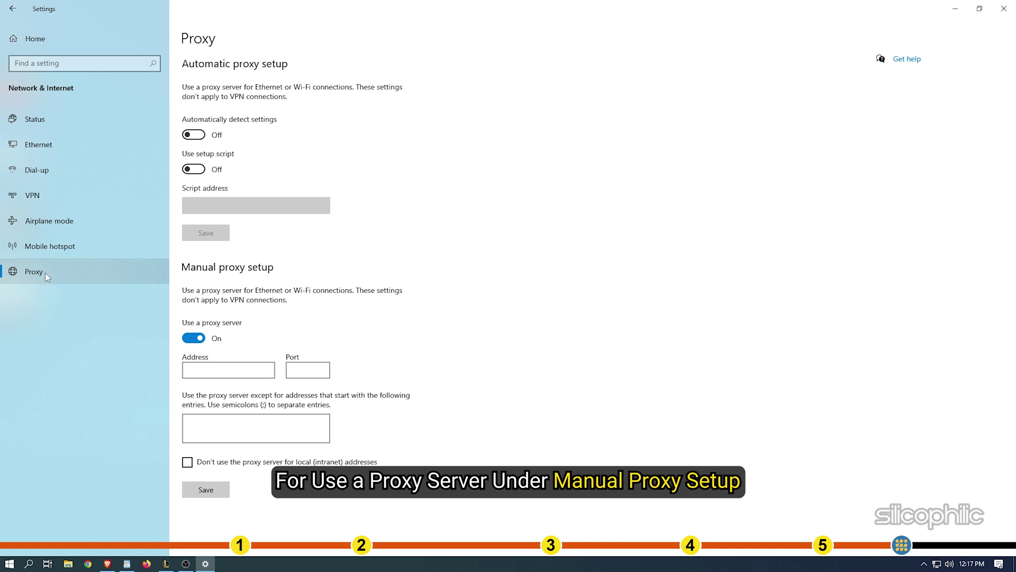
left_click(198, 338)
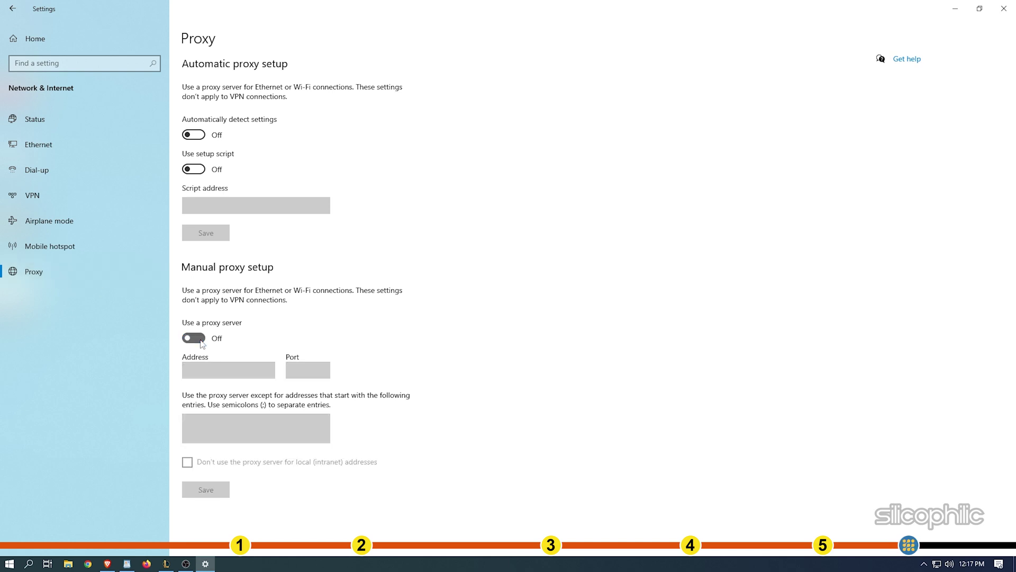